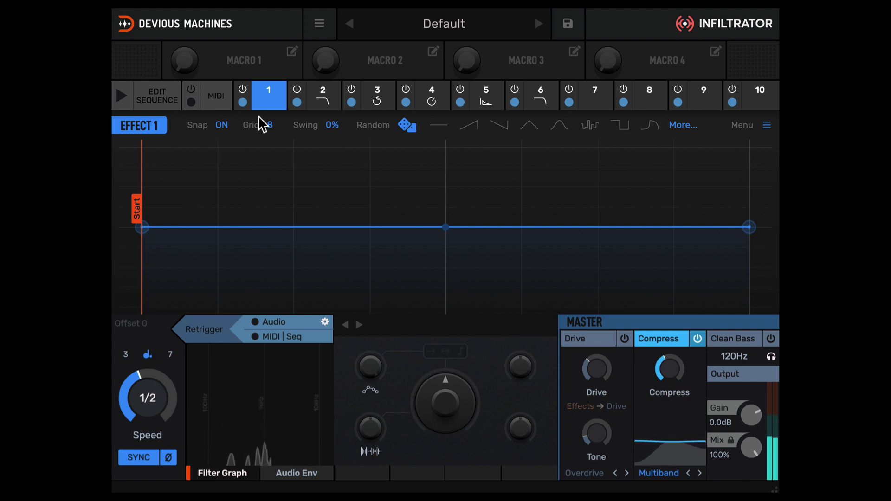
# Look through effects 2 to 6 of the chain one after another, checking each effect's type, envelope and settings
pyautogui.click(320, 102)
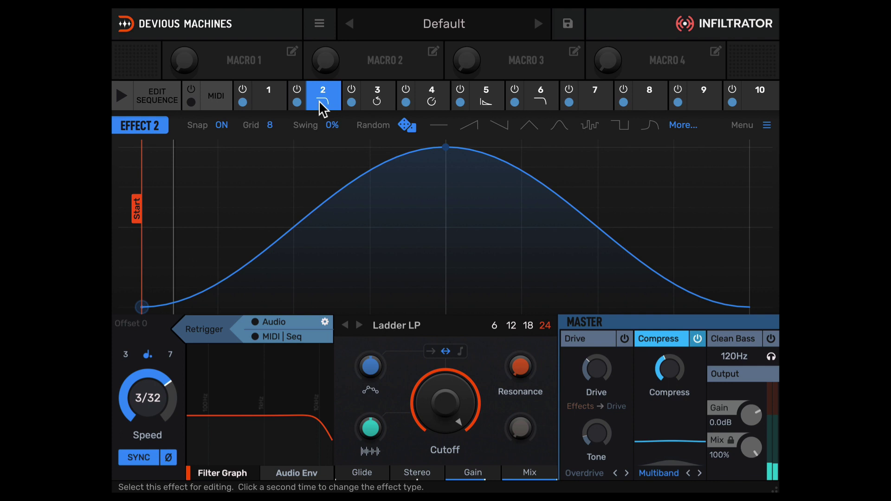
pyautogui.click(374, 100)
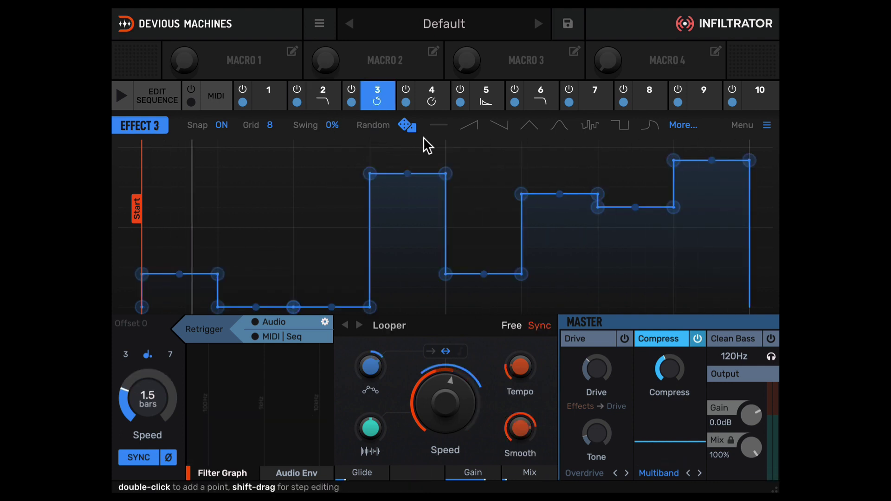
pyautogui.click(442, 105)
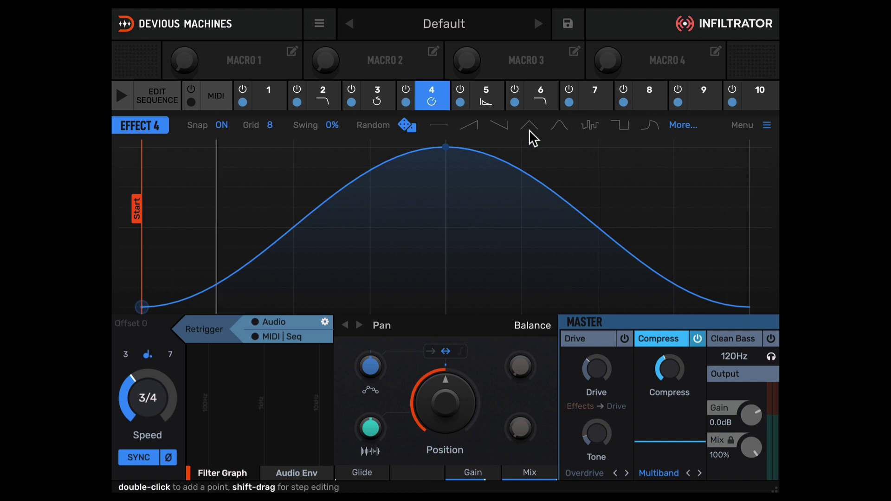
pyautogui.click(495, 103)
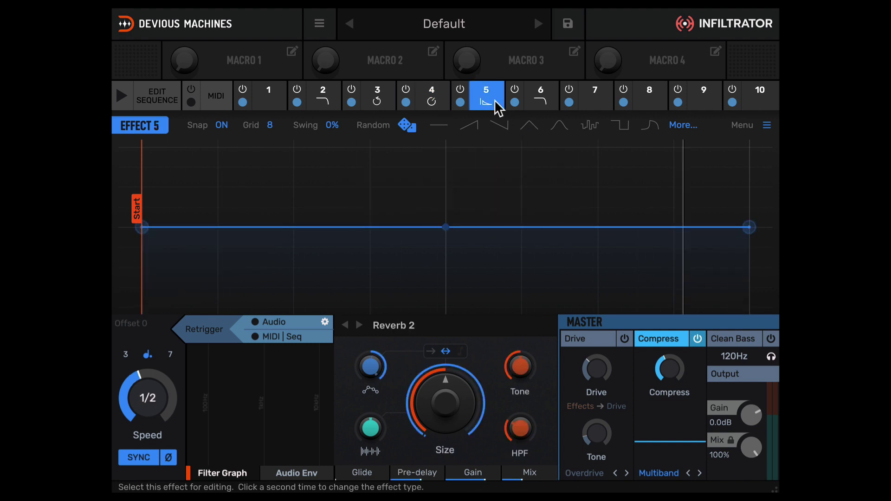
pyautogui.click(546, 105)
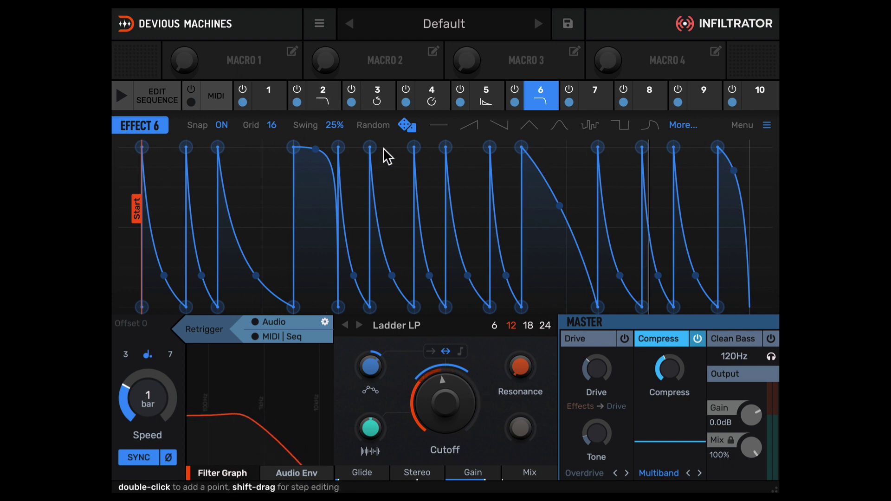
# Rename macro 1 as TRANSFORM
pyautogui.doubleClick(240, 60)
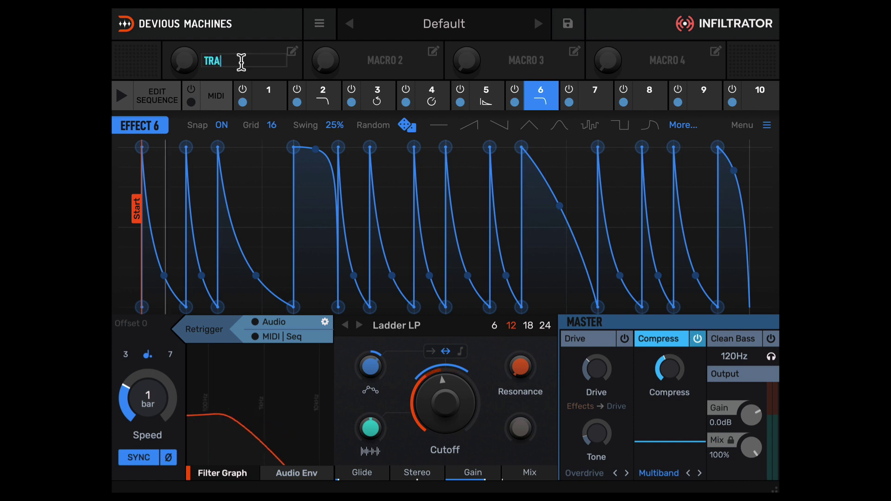
pyautogui.write('TRANSFORM')
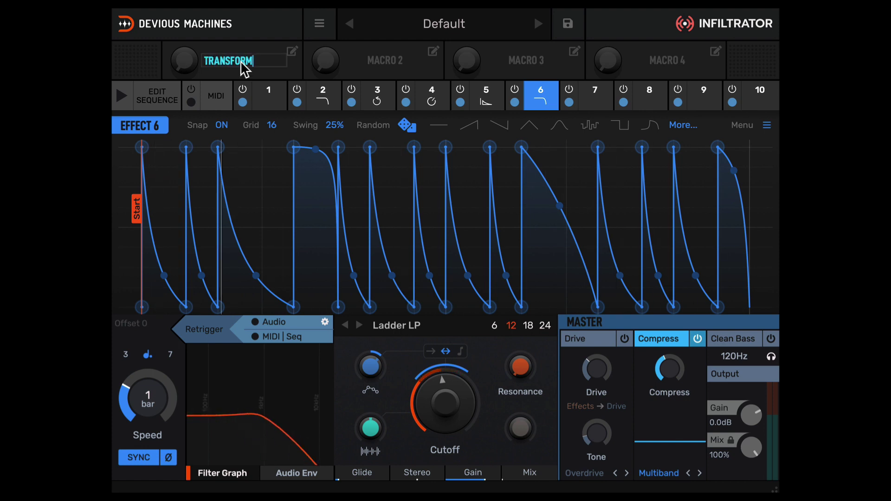
pyautogui.press('Return')
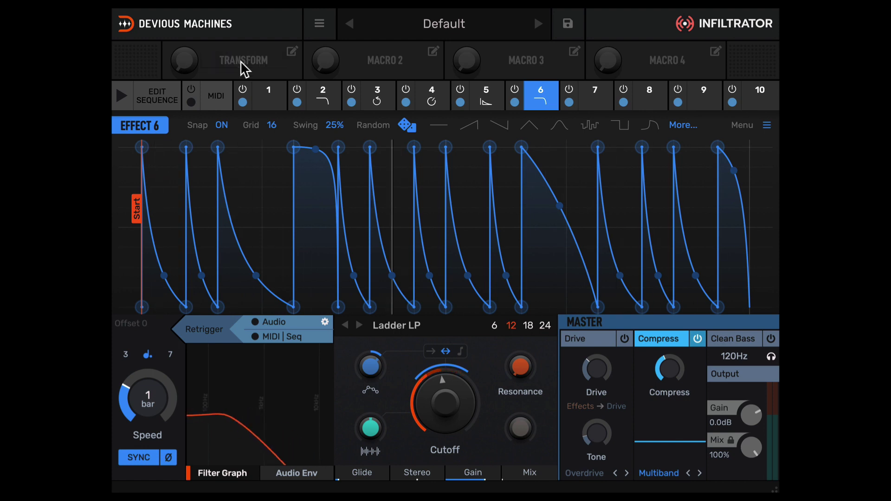
# Assign the TRANSFORM macro to the Mix of effect 6, the Ladder LP filter
pyautogui.click(293, 49)
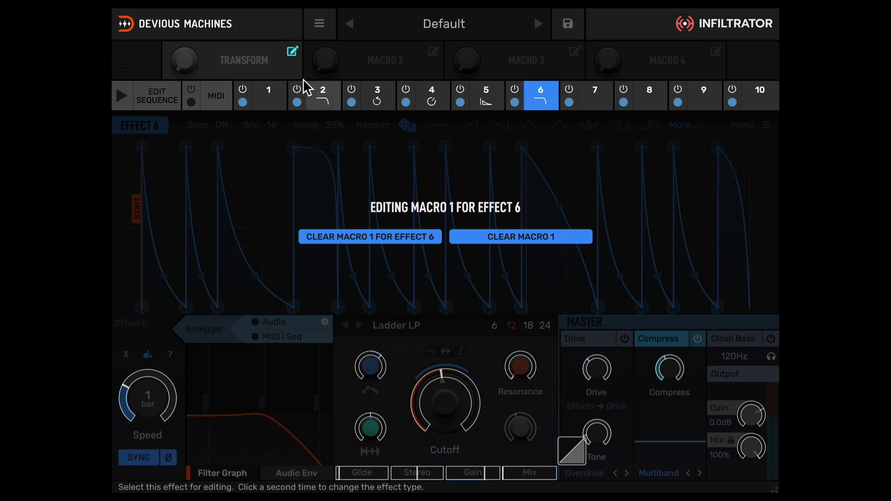
pyautogui.click(252, 160)
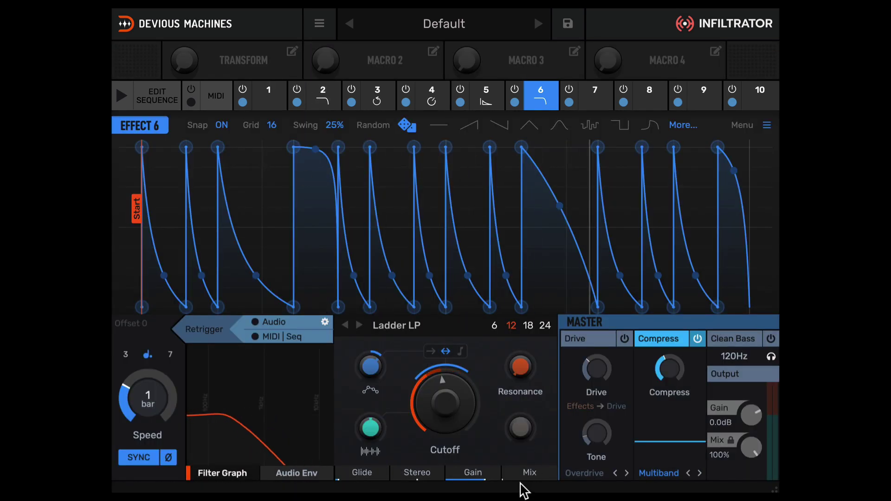
pyautogui.click(292, 51)
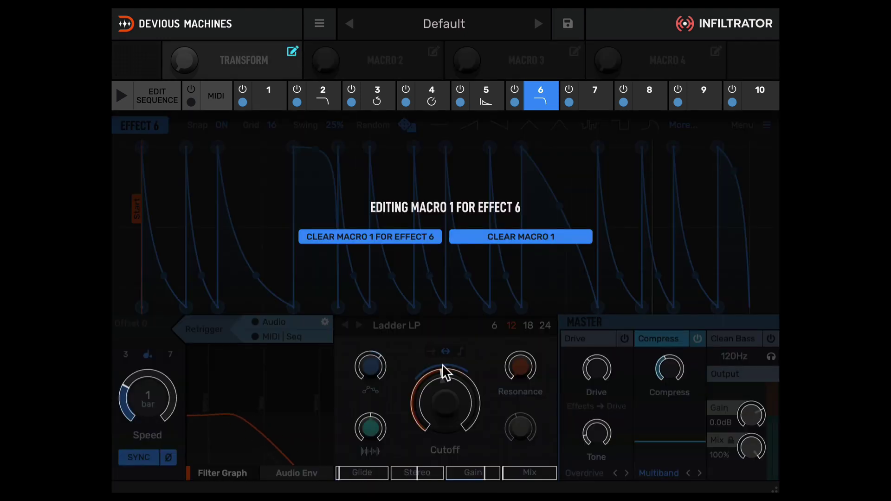
pyautogui.moveTo(525, 469); pyautogui.dragTo(526, 473)
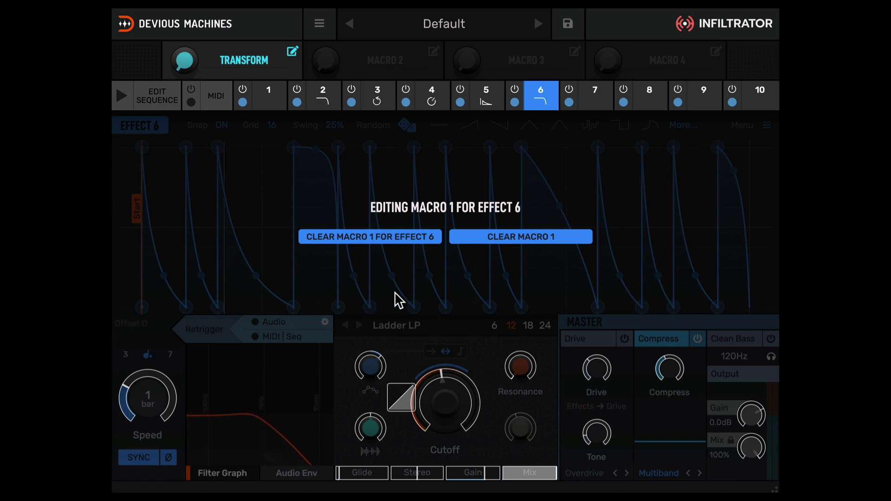
pyautogui.click(406, 302)
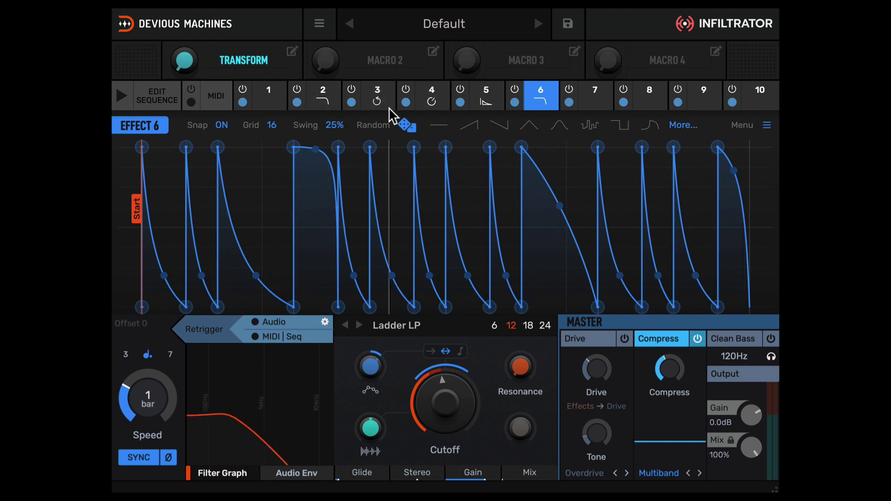
# Assign the TRANSFORM macro to the envelope amount of effect 4, the Pan effect, with a positive depth
pyautogui.click(434, 101)
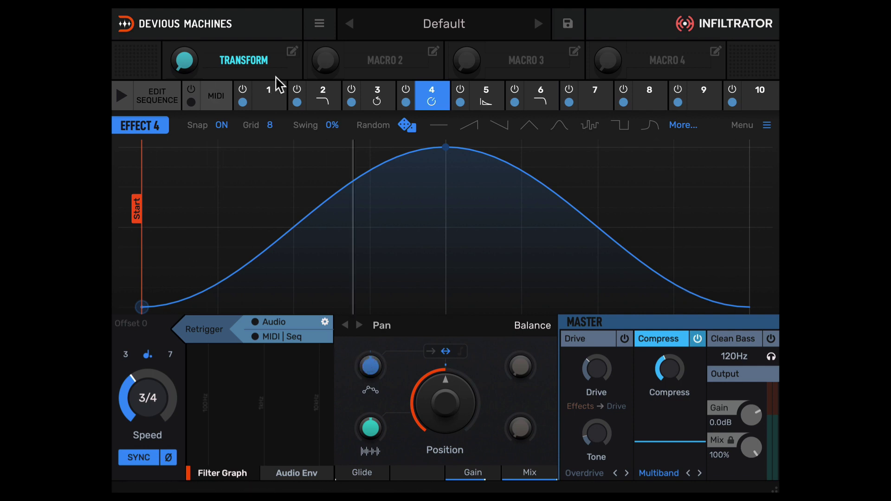
pyautogui.click(292, 51)
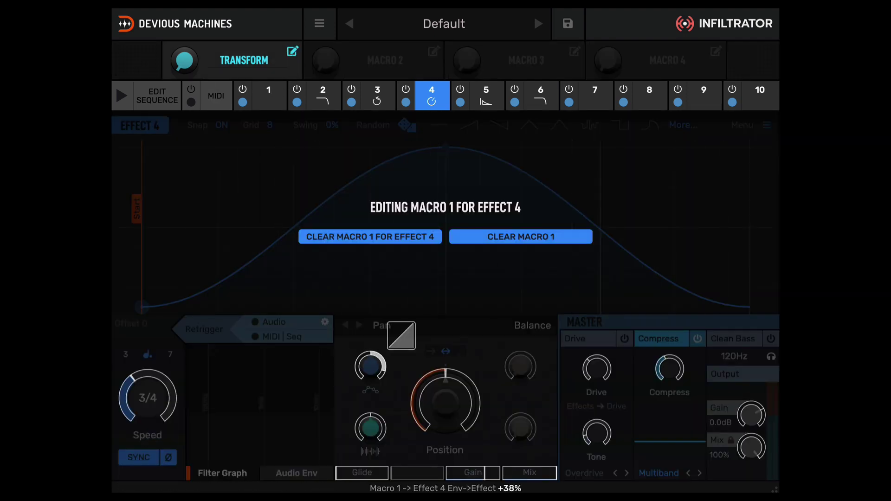
pyautogui.click(260, 288)
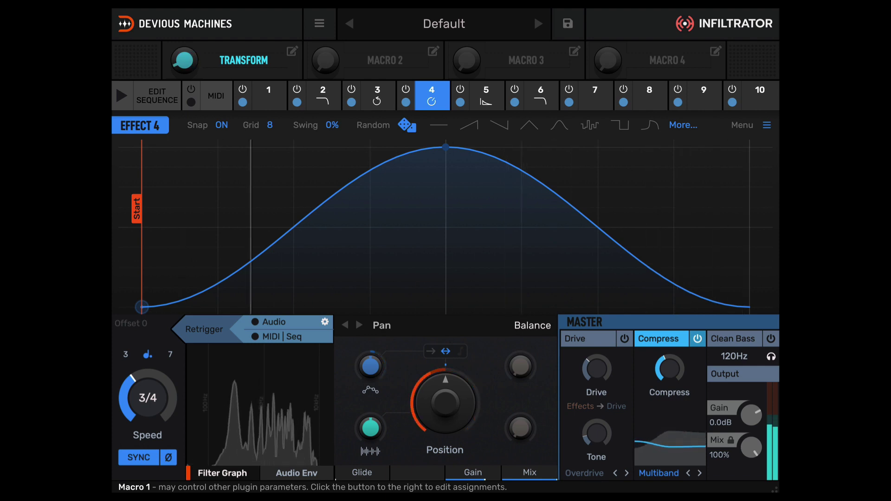
# Assign the TRANSFORM macro to the Mix of effect 3, the Looper, with a depth of +100%
pyautogui.click(386, 95)
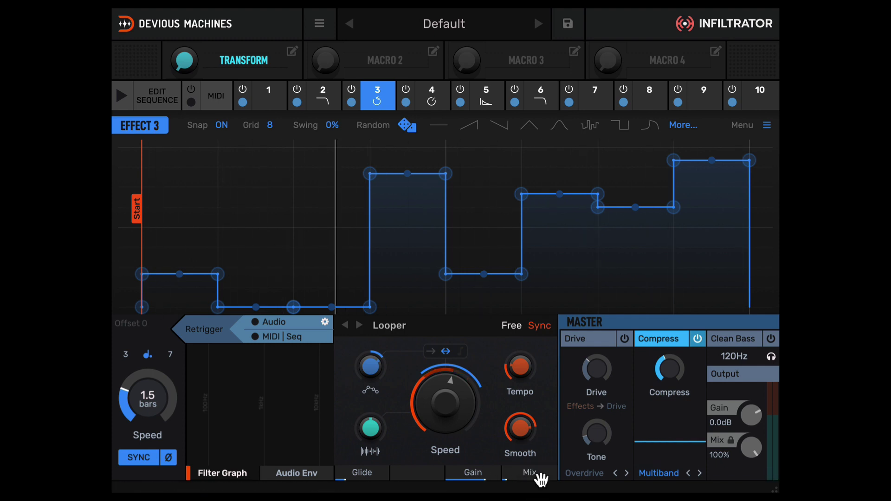
pyautogui.moveTo(538, 477); pyautogui.dragTo(539, 482)
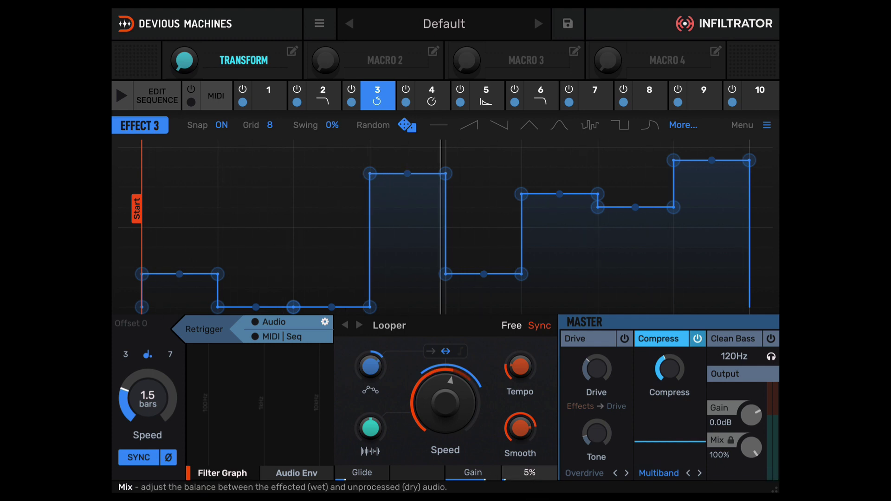
pyautogui.click(293, 50)
pyautogui.moveTo(529, 473); pyautogui.dragTo(529, 459)
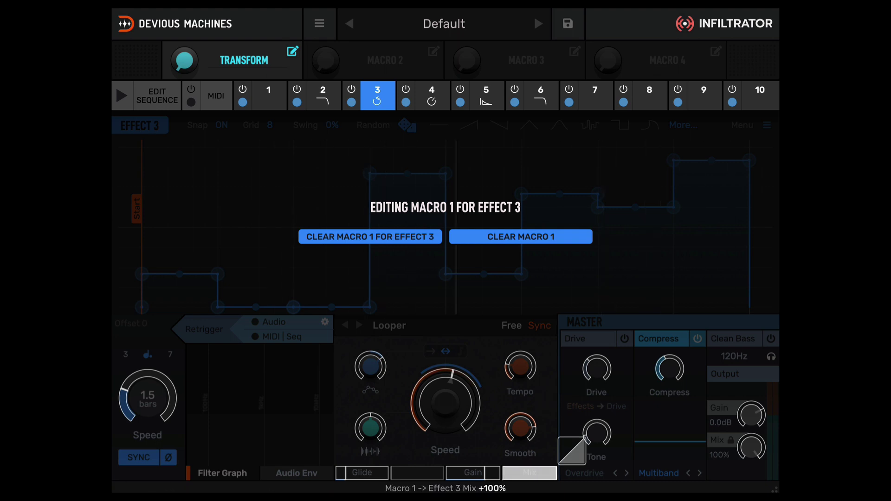
pyautogui.click(229, 227)
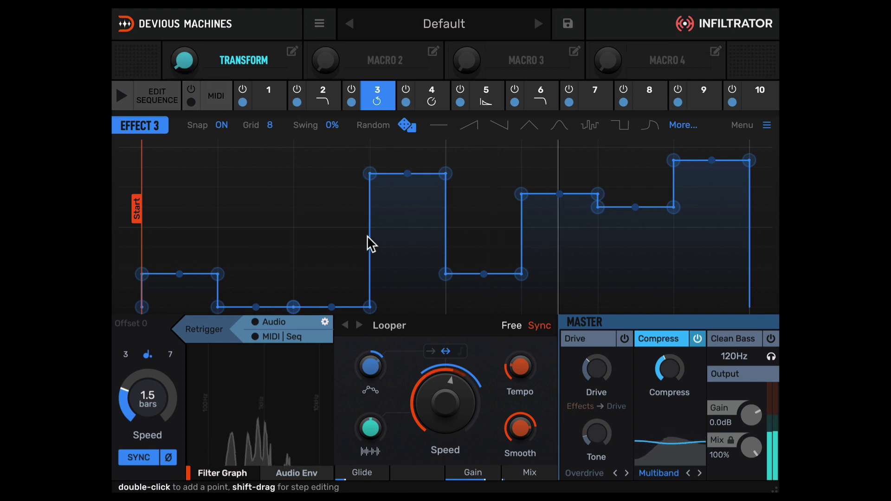
# Switch off effect 2, the Ladder LP filter
pyautogui.click(317, 101)
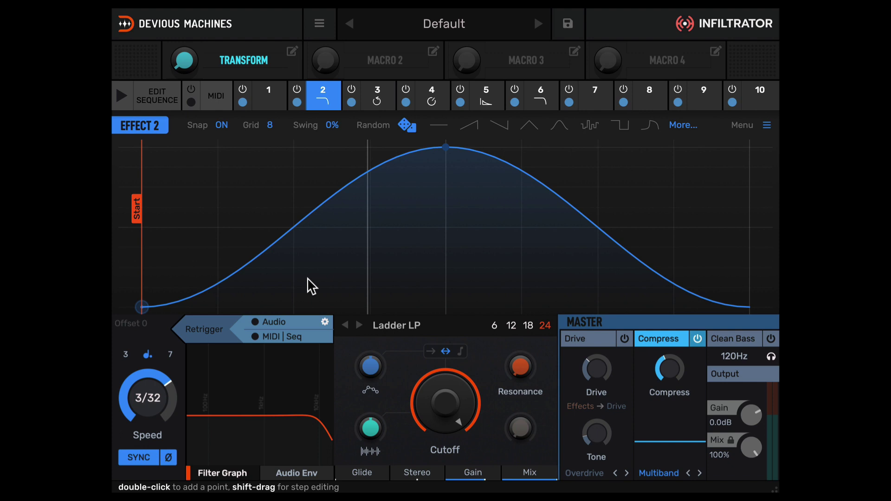
pyautogui.moveTo(445, 403)
pyautogui.mouseDown()
pyautogui.moveTo(445, 441)
pyautogui.moveTo(445, 395)
pyautogui.mouseUp()
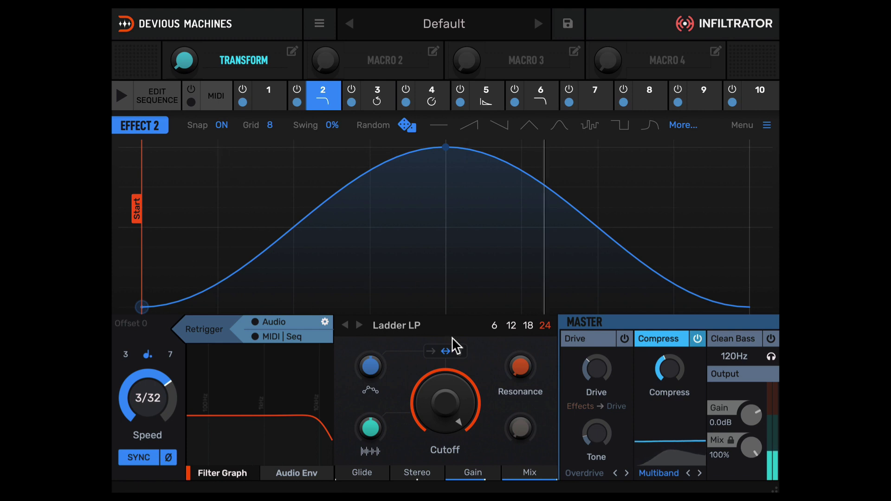
pyautogui.click(297, 101)
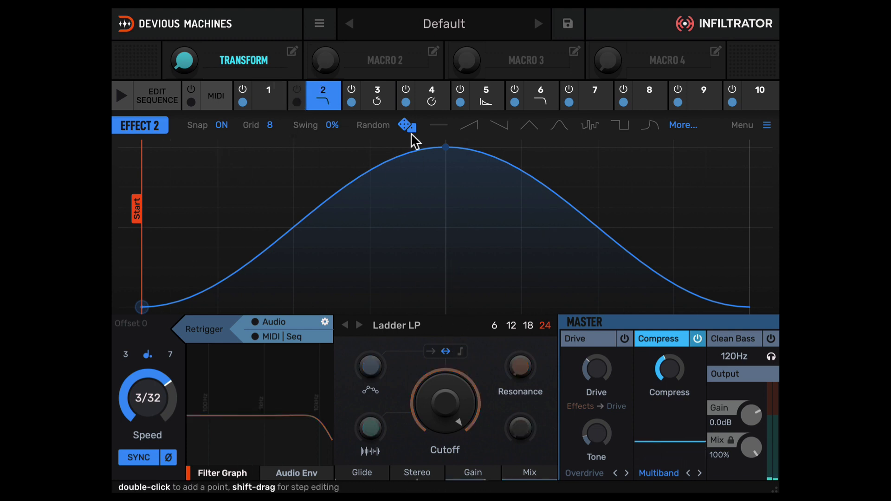
# Assign the TRANSFORM macro to the Mix of effect 5, Reverb 2, with a positive depth
pyautogui.click(488, 108)
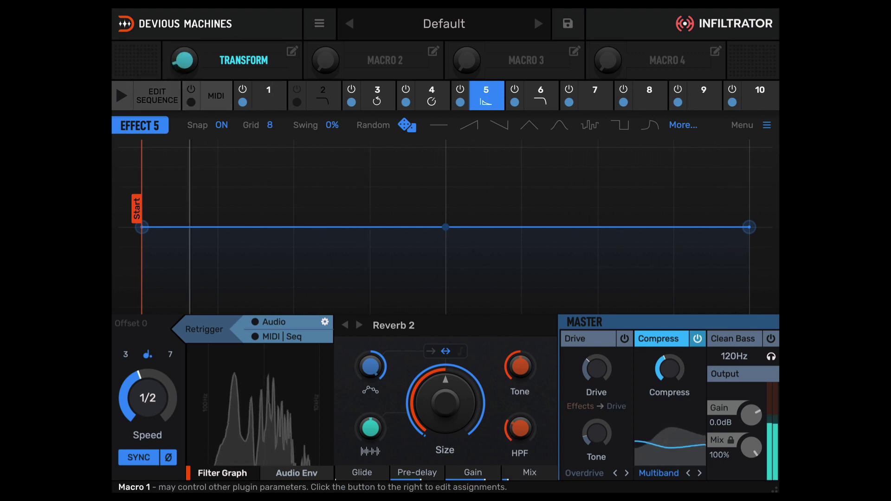
pyautogui.moveTo(184, 60); pyautogui.dragTo(184, 41)
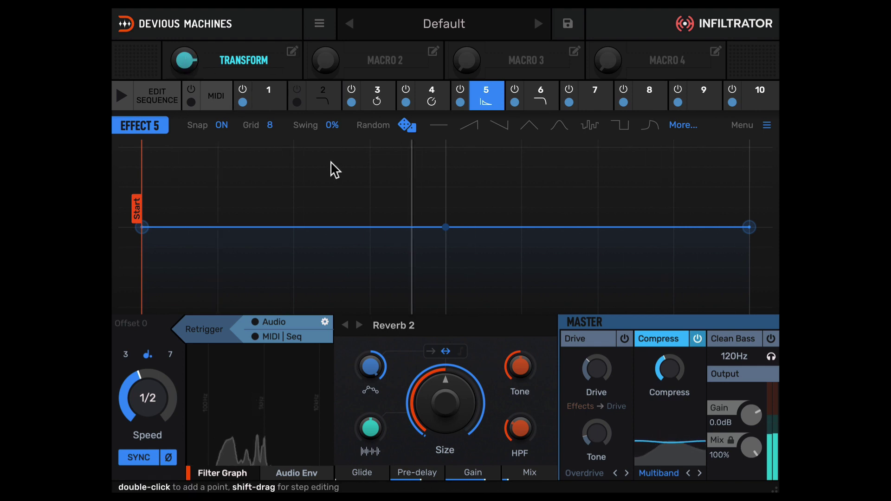
pyautogui.click(292, 51)
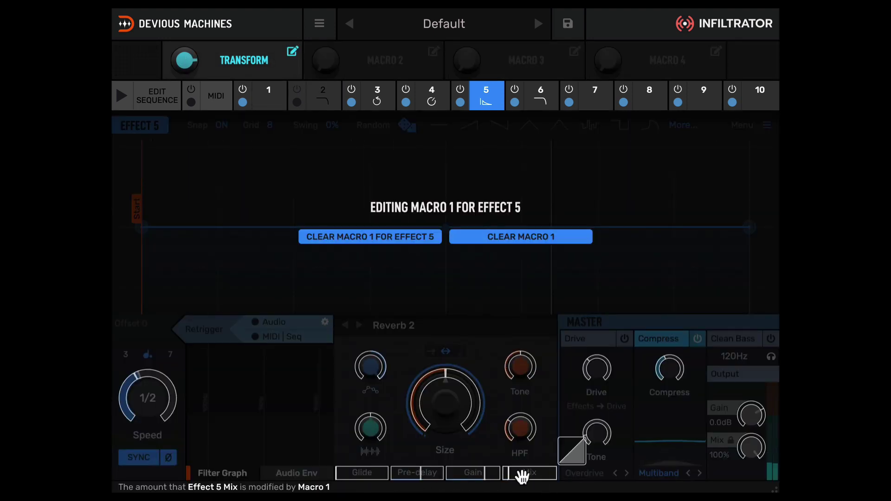
pyautogui.moveTo(521, 474); pyautogui.dragTo(521, 466)
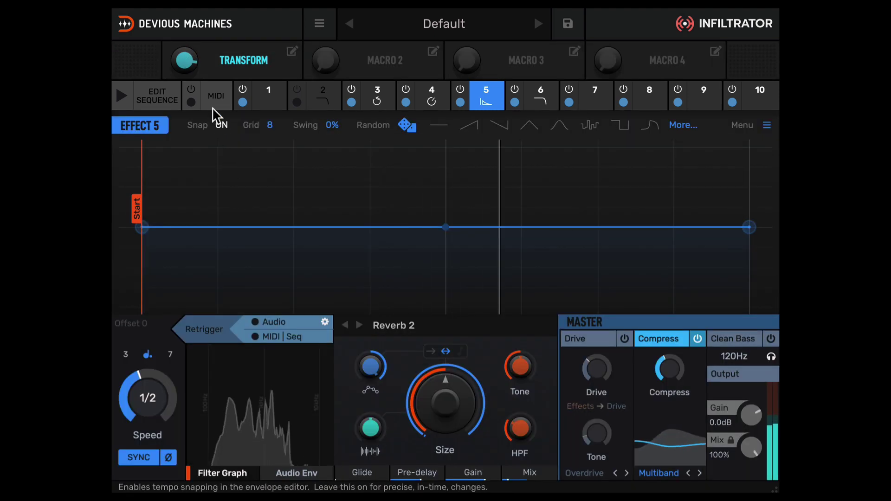
pyautogui.click(225, 185)
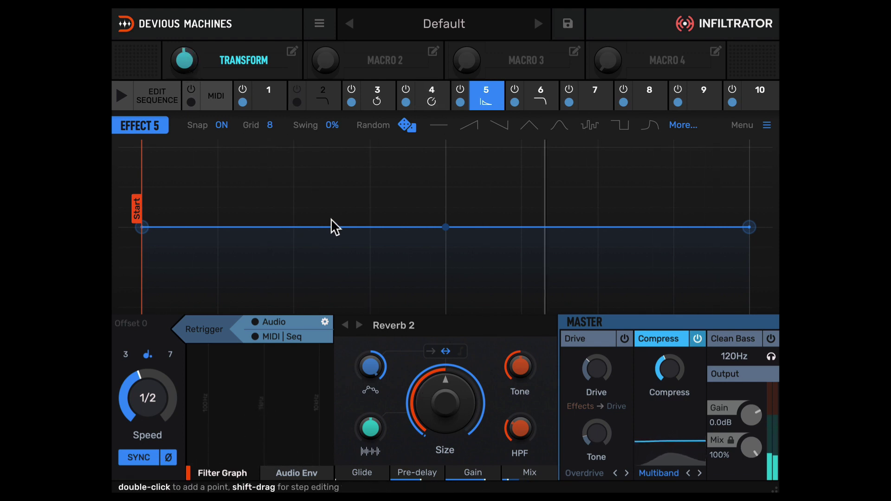
# Bend the response curve of the TRANSFORM macro's assignment to effect 3's Looper Mix so it rises only near the end
pyautogui.click(431, 107)
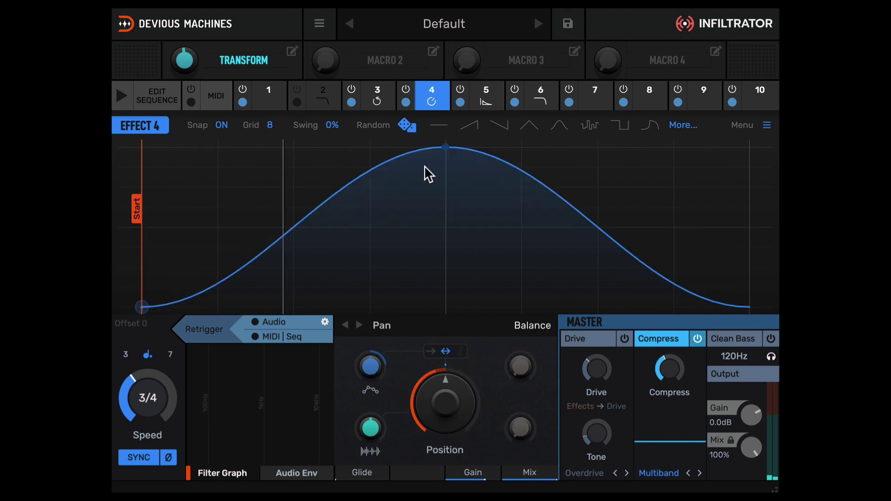
pyautogui.click(388, 105)
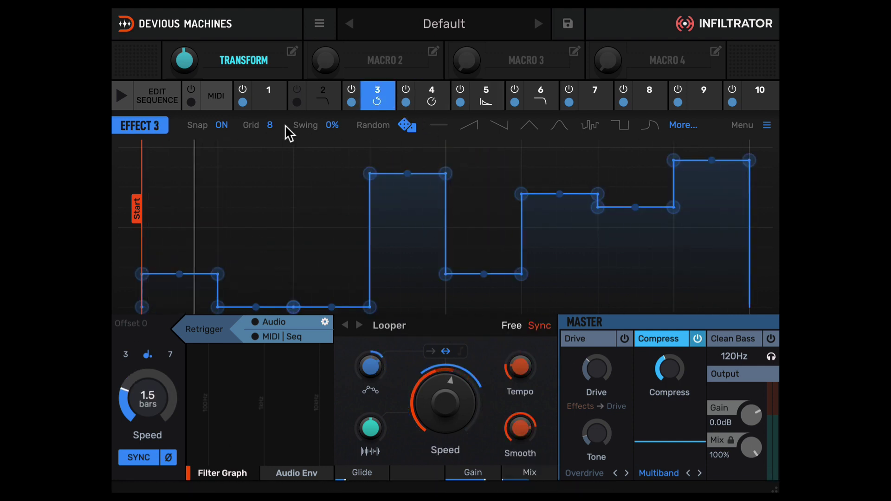
pyautogui.click(292, 51)
pyautogui.click(293, 52)
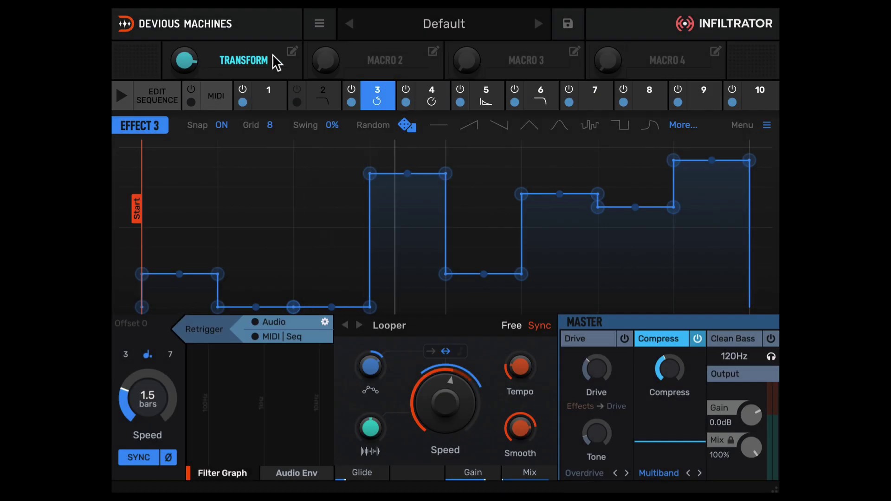
pyautogui.click(291, 51)
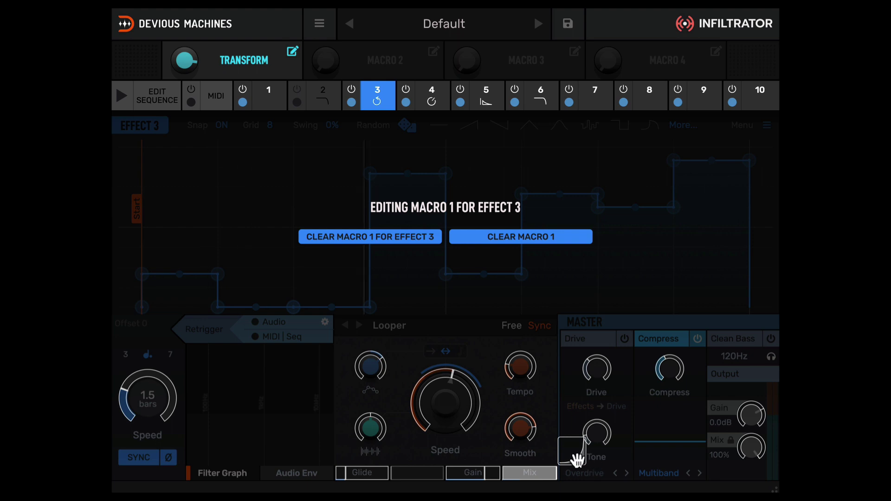
pyautogui.click(292, 51)
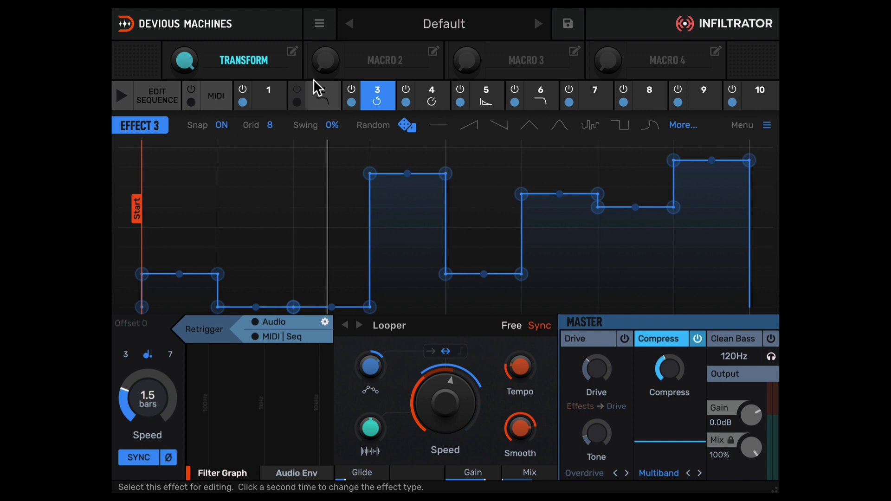
# Enable the master Drive and assign the TRANSFORM macro to its Drive amount with an upward-bending response curve
pyautogui.click(626, 340)
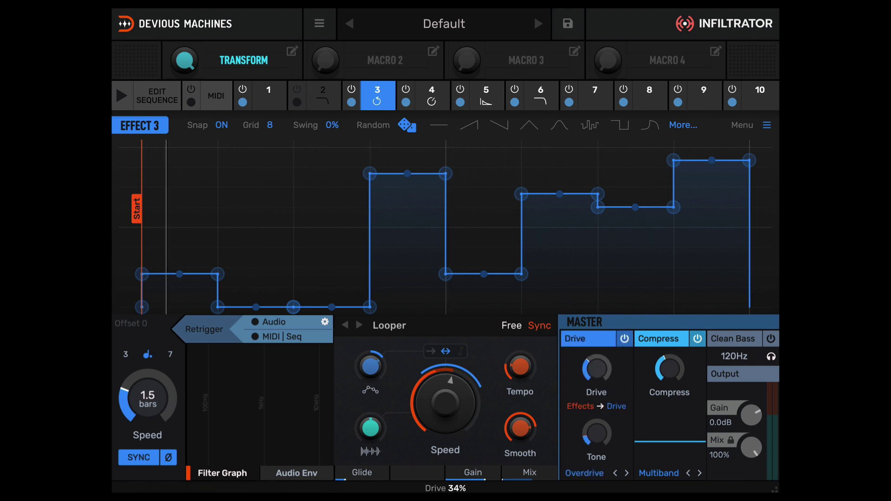
pyautogui.click(293, 51)
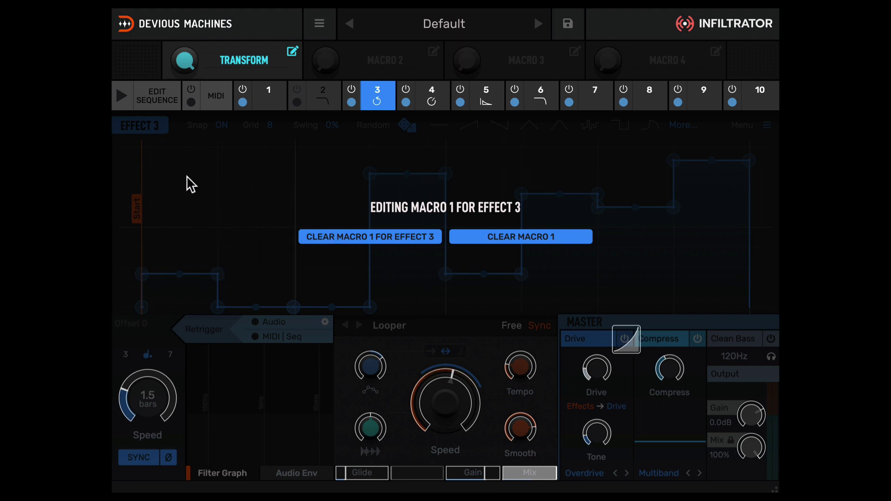
pyautogui.click(221, 178)
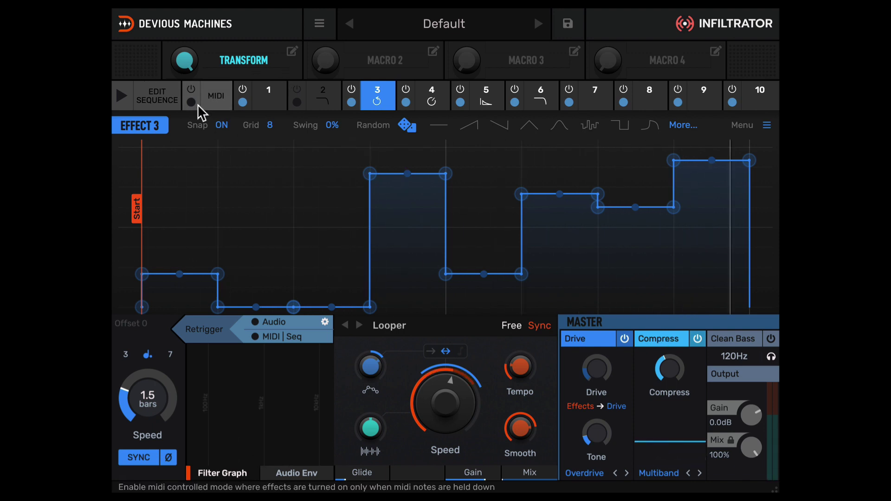
# Assign the TRANSFORM macro to the master output Gain with an upward-bending response curve
pyautogui.click(292, 51)
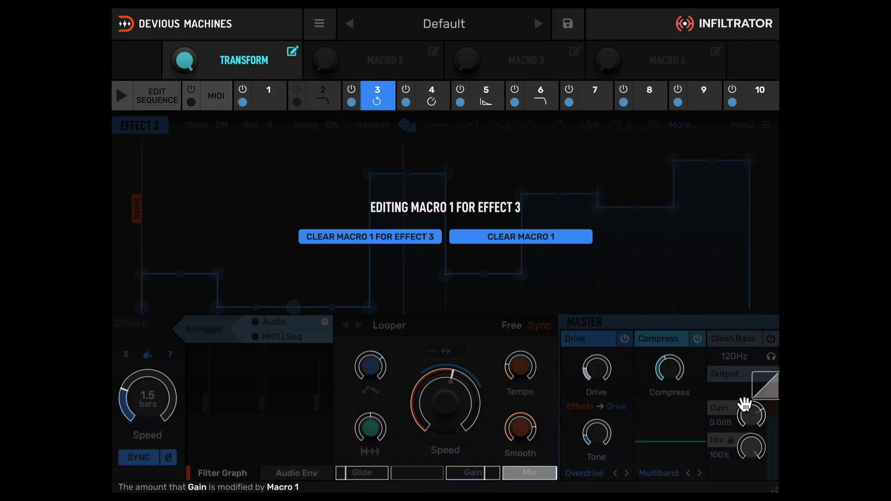
pyautogui.moveTo(746, 405); pyautogui.dragTo(746, 402)
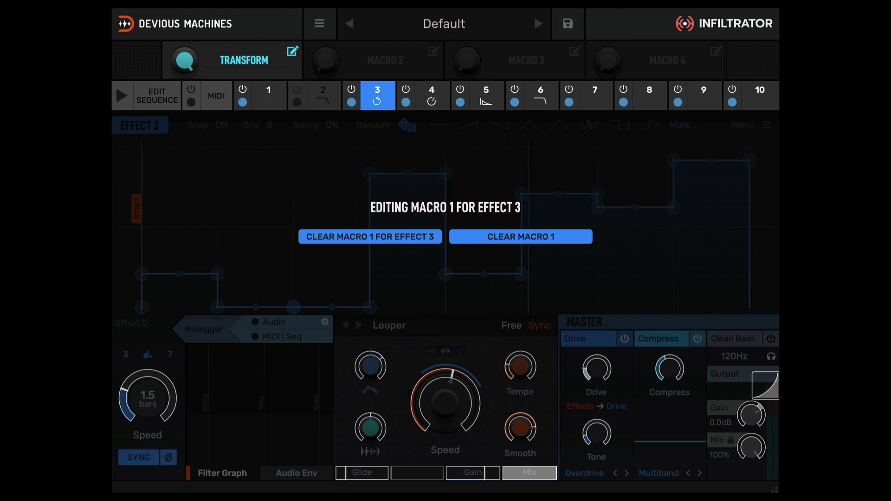
pyautogui.click(206, 169)
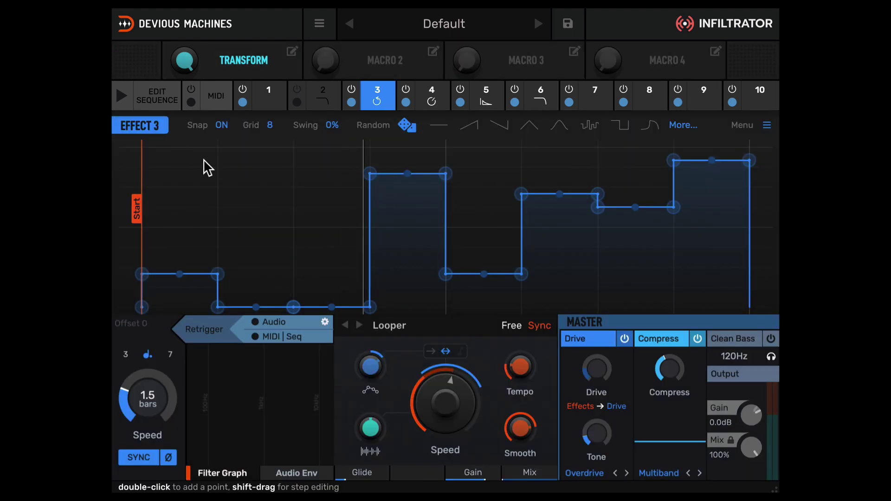